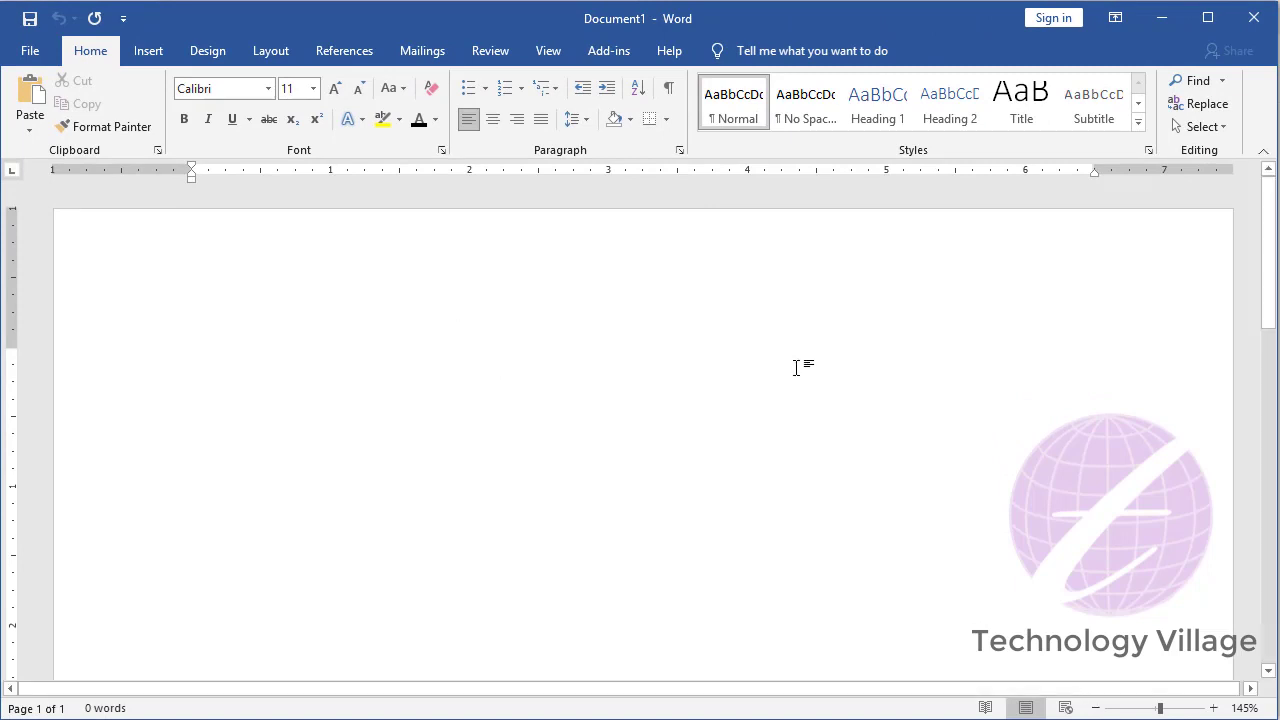
Step: Close Word, relaunch it, and open a new blank document
left_click(1253, 17)
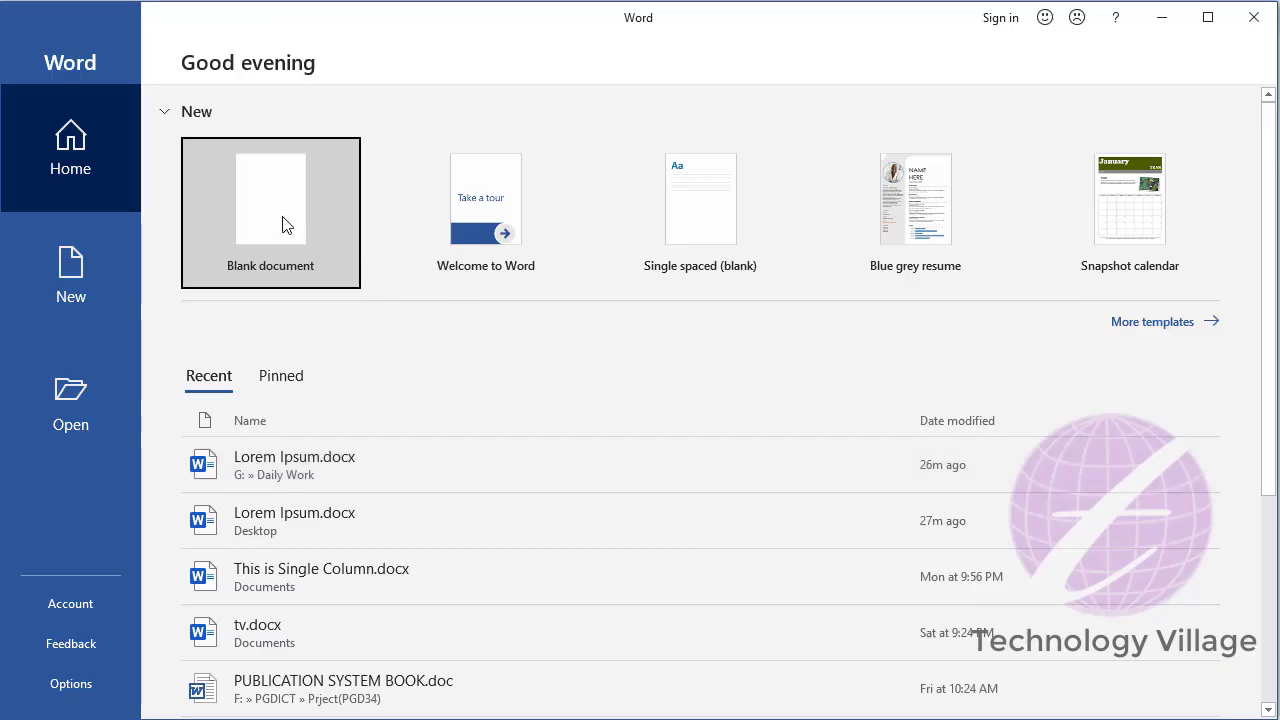
left_click(282, 224)
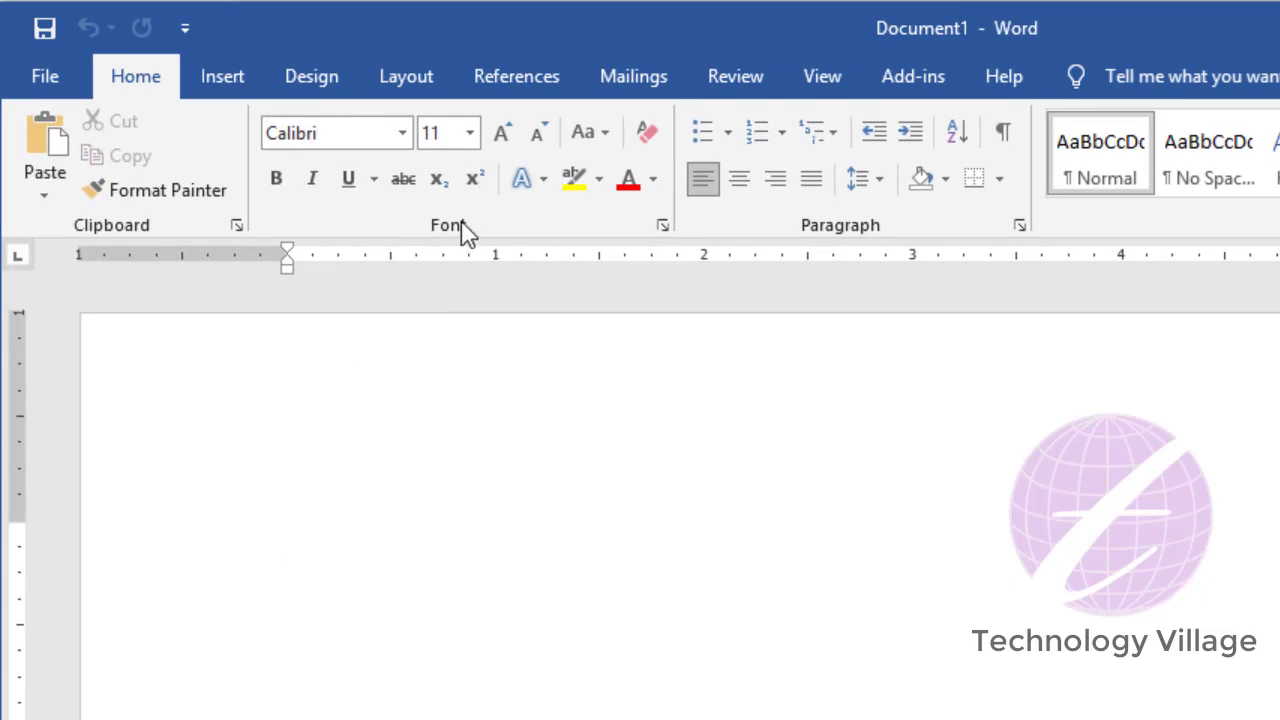
Step: In the Font dialog, choose SutonnyMJ, Regular, size 14
left_click(662, 228)
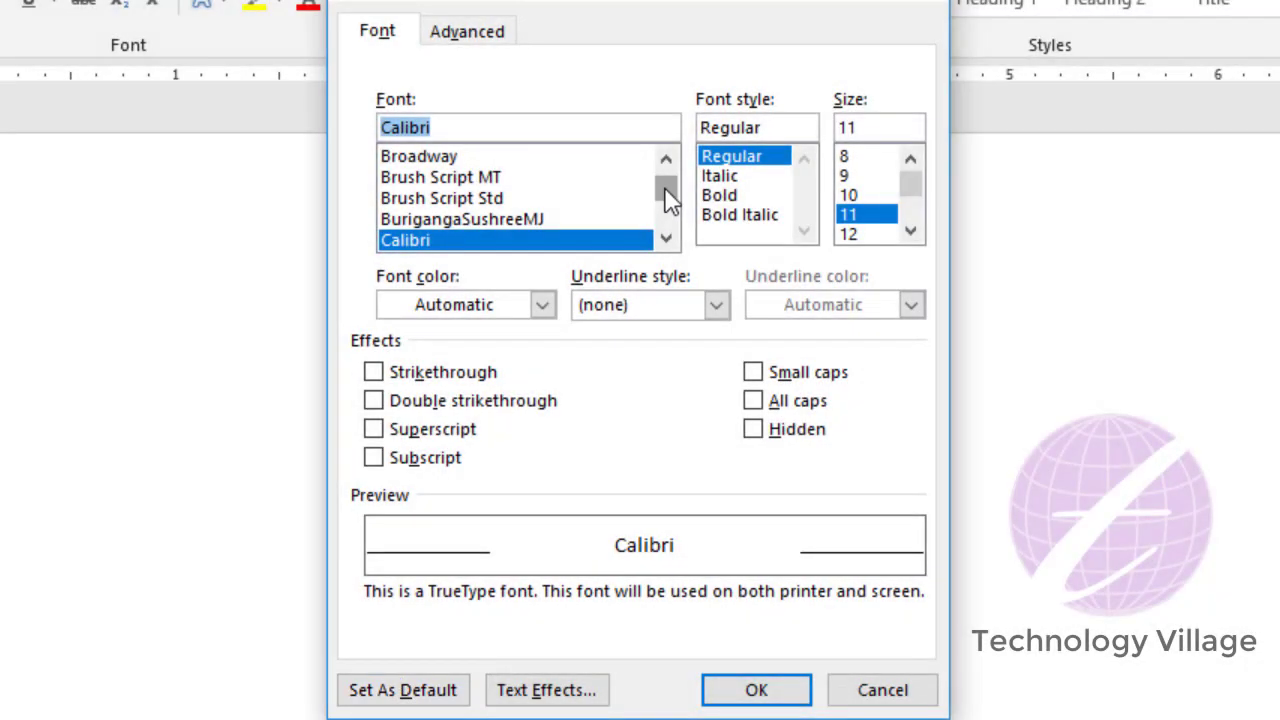
left_click_drag(667, 188, 666, 213)
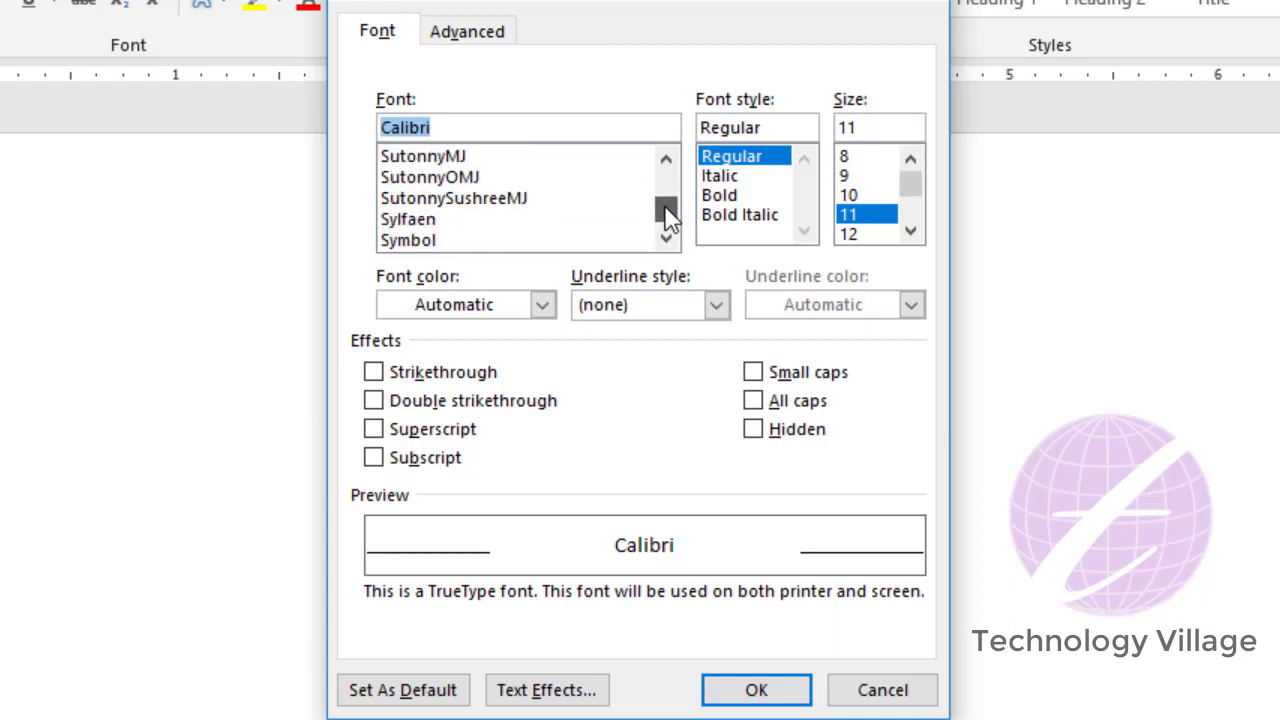
left_click(429, 162)
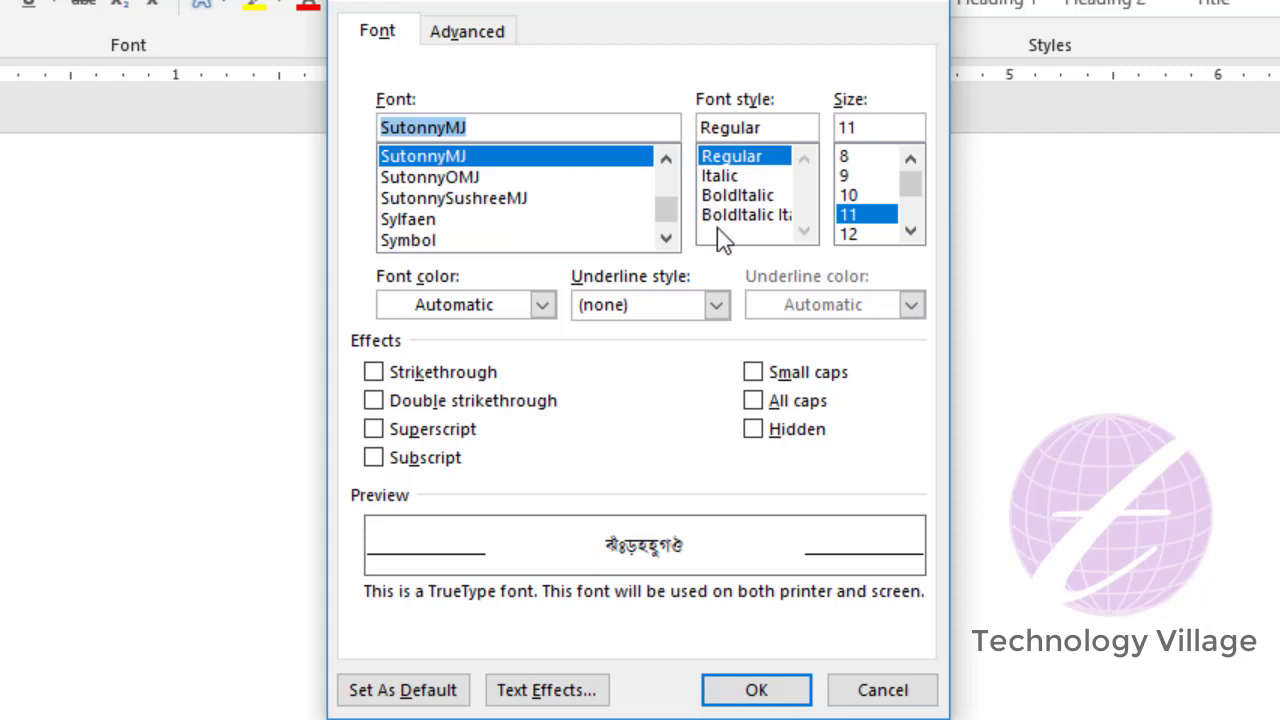
left_click(910, 231)
left_click(910, 231)
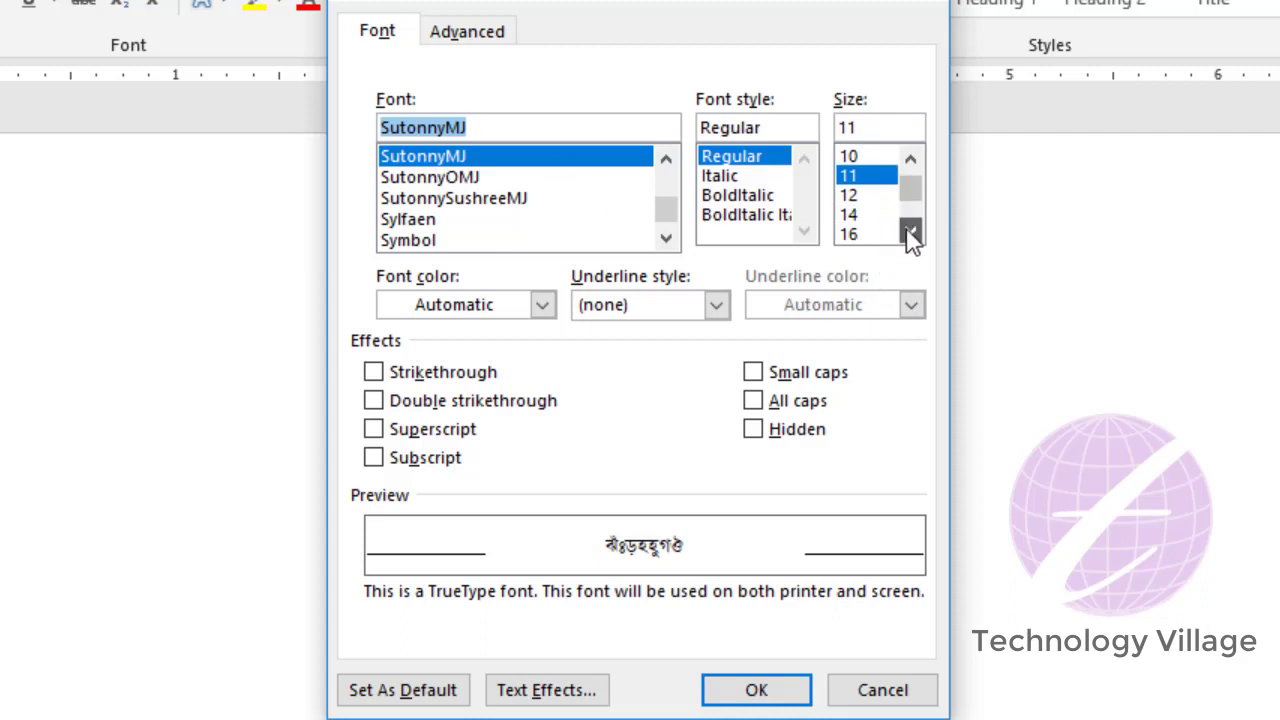
left_click(851, 215)
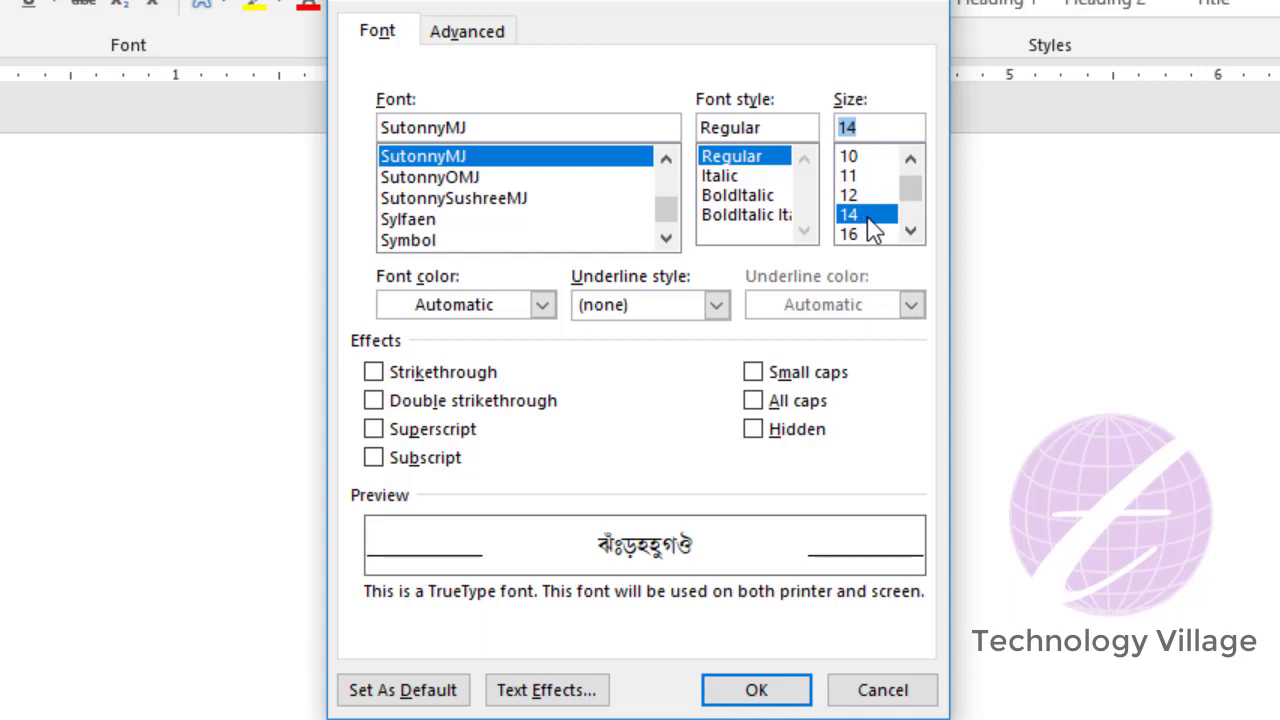
Step: Set SutonnyMJ 14 pt as the default for all Normal.dotm-based documents
left_click(402, 692)
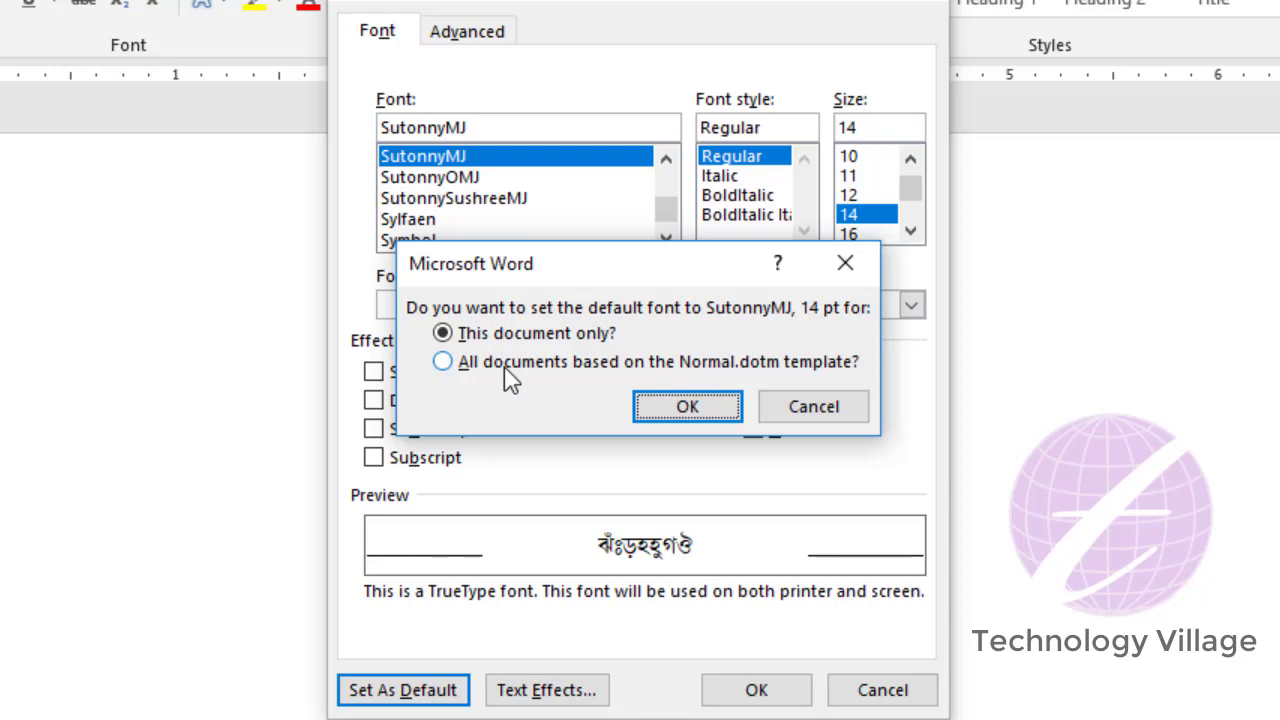
left_click(504, 367)
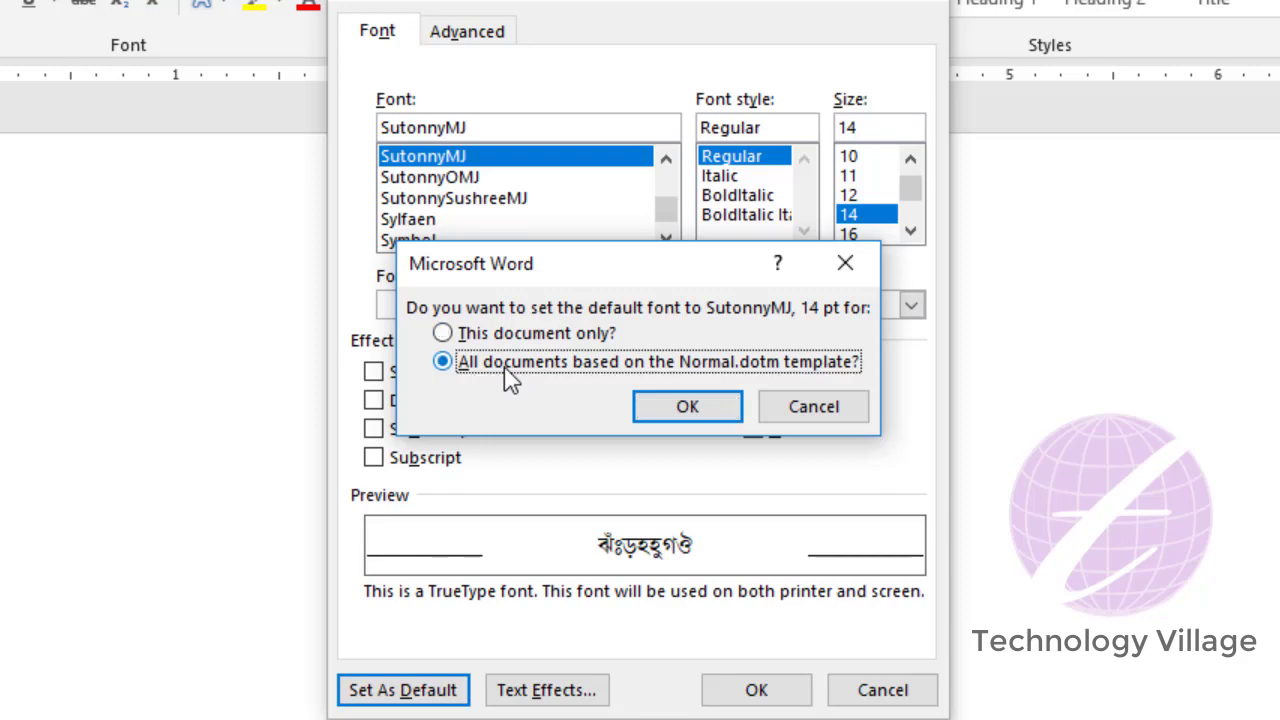
left_click(688, 410)
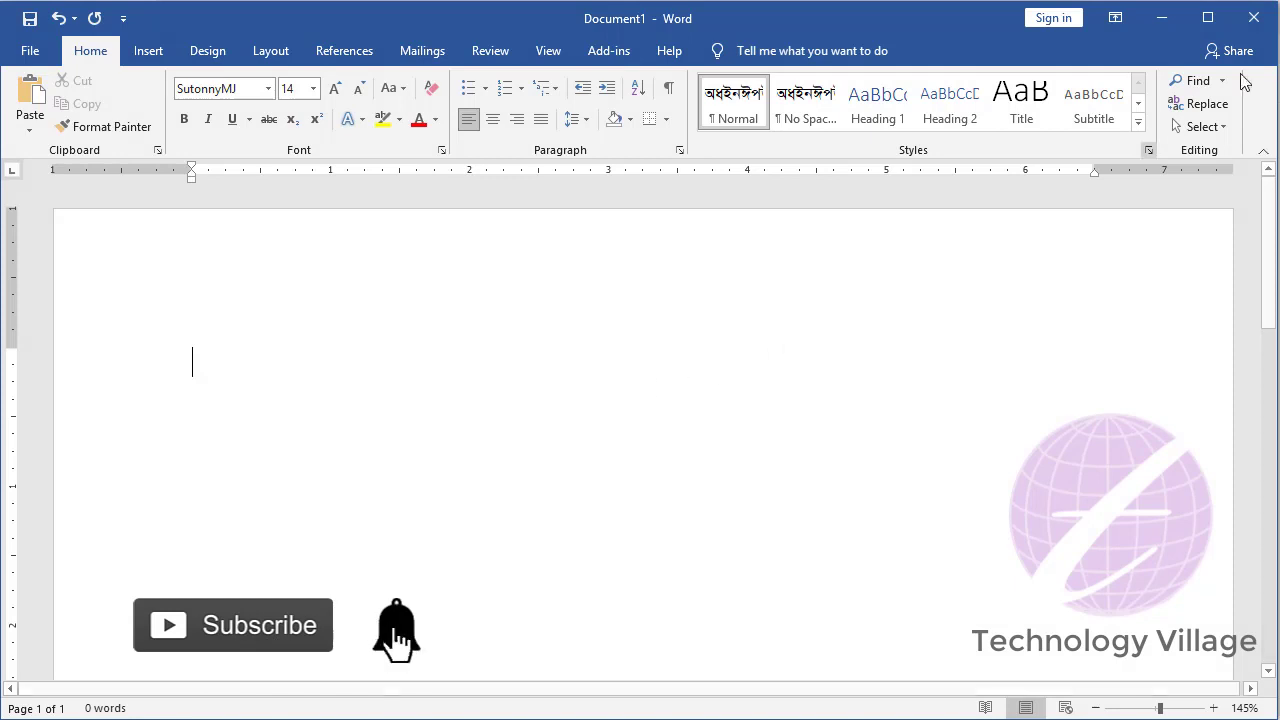
Step: Close Word without saving, open a new blank document, and confirm the font is SutonnyMJ 14
left_click(1253, 17)
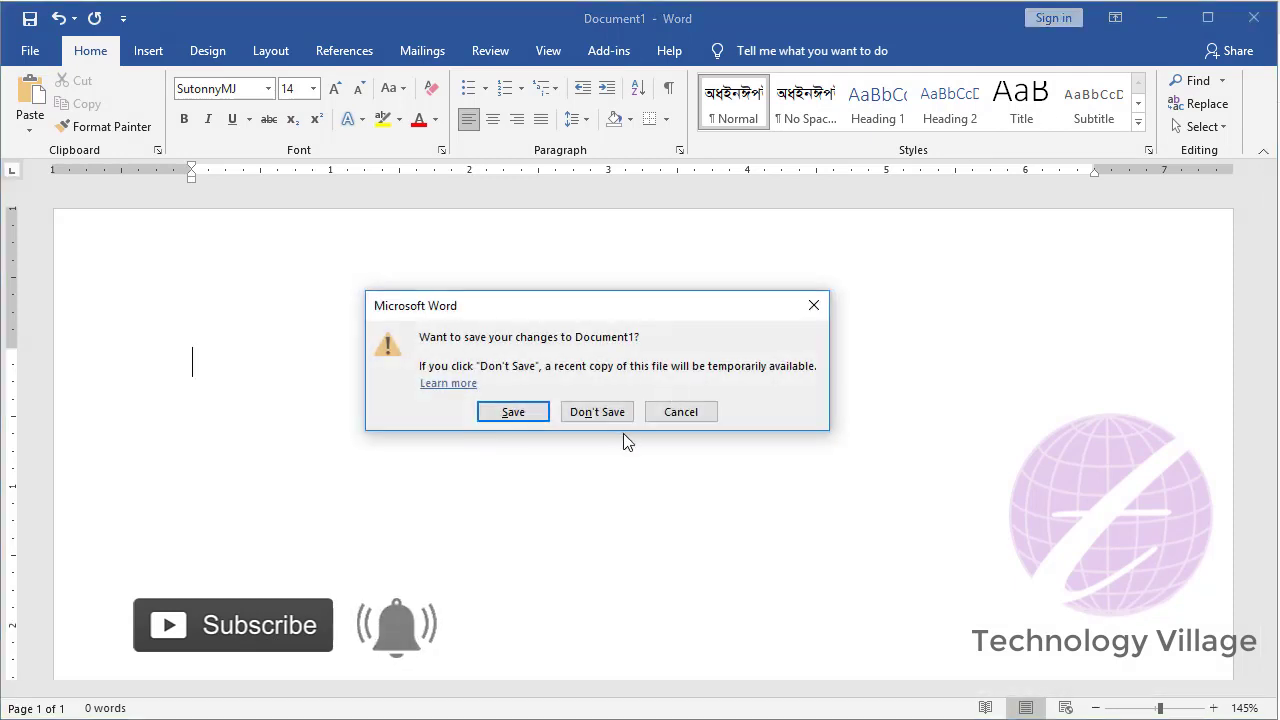
left_click(583, 418)
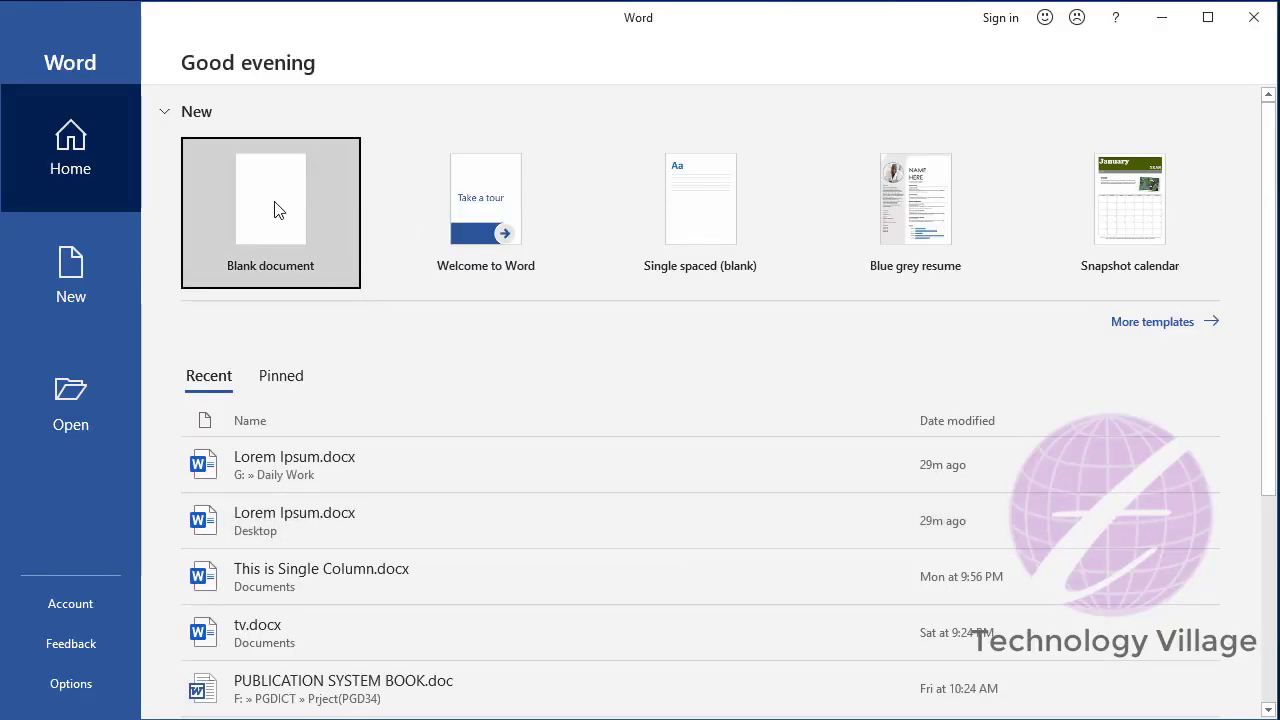
left_click(276, 209)
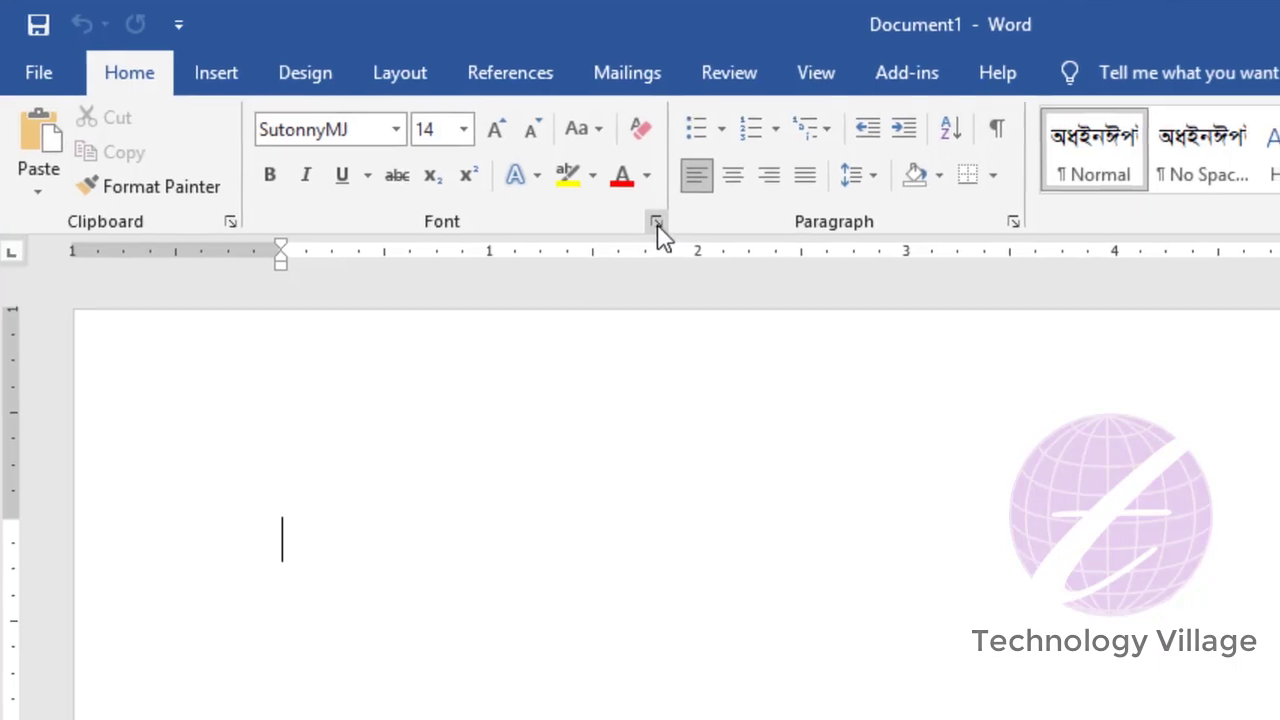
left_click(662, 225)
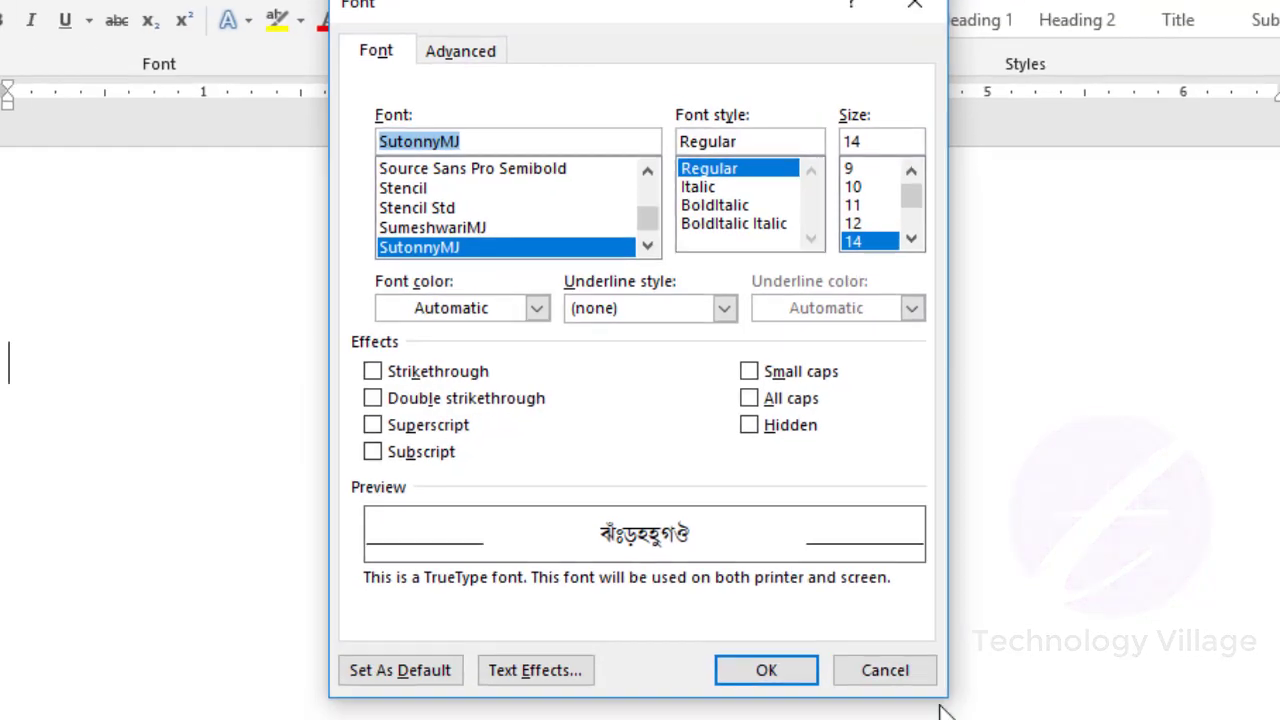
left_click(838, 589)
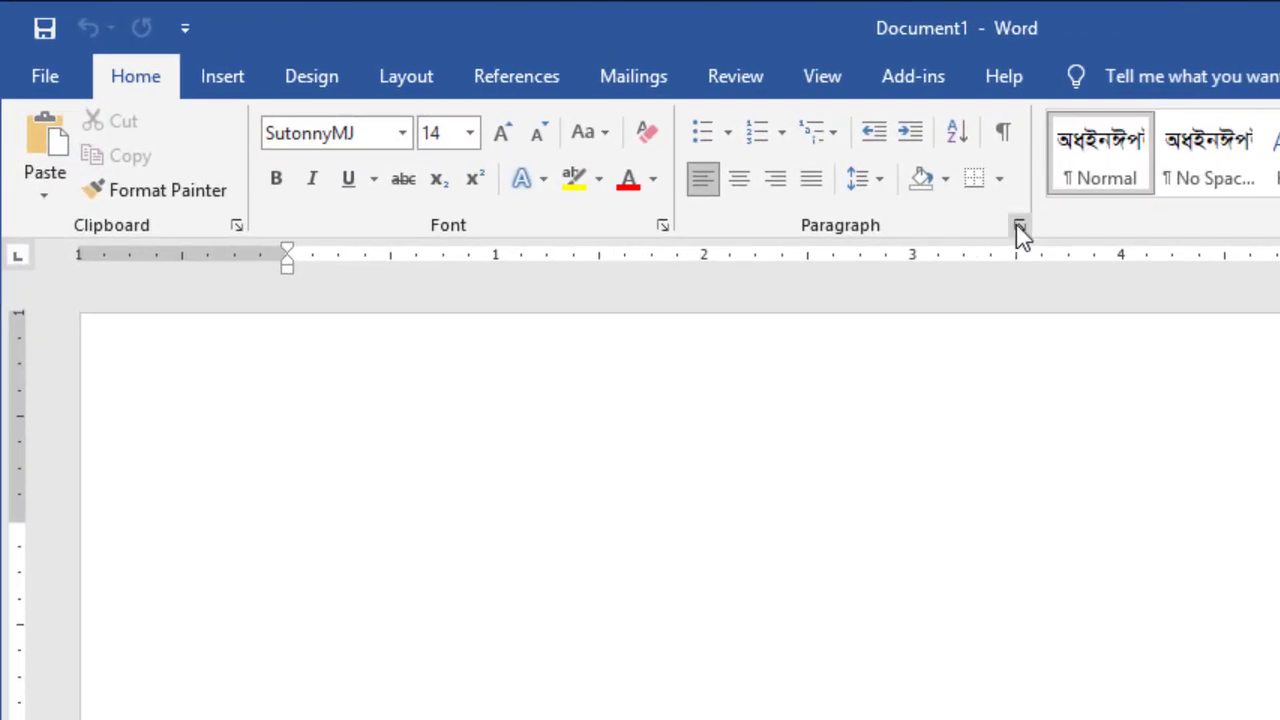
left_click(1020, 229)
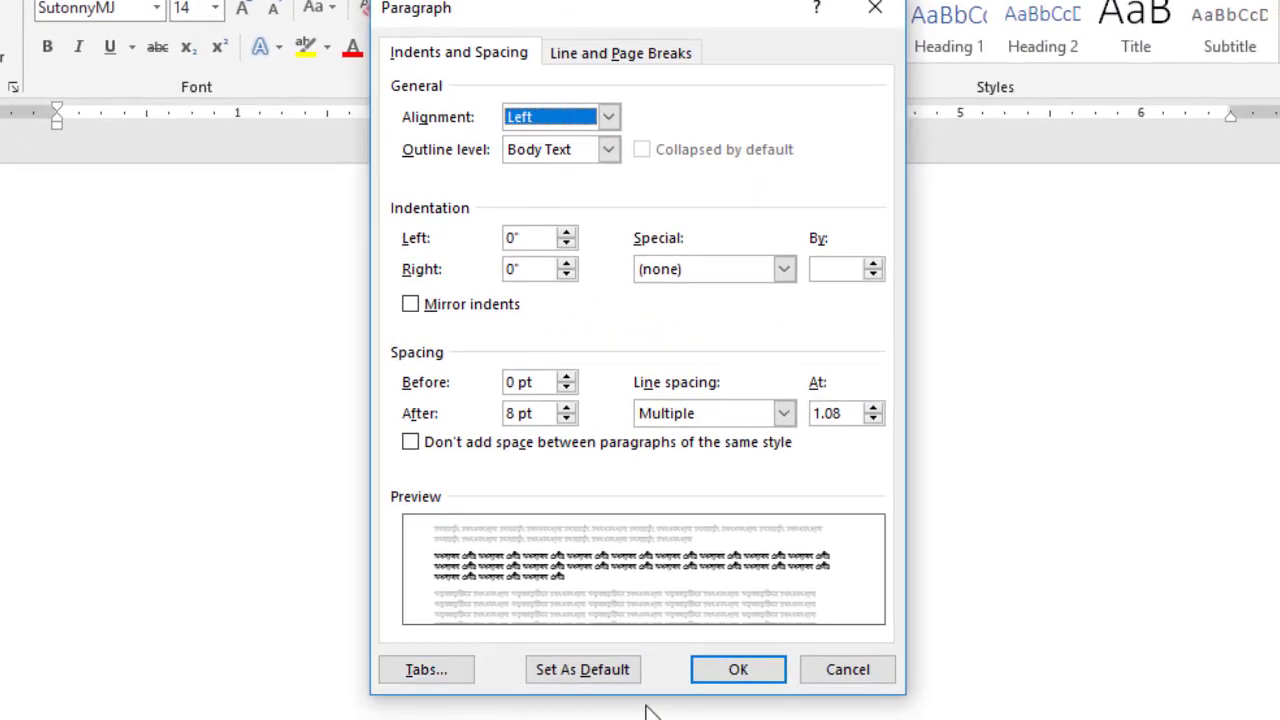